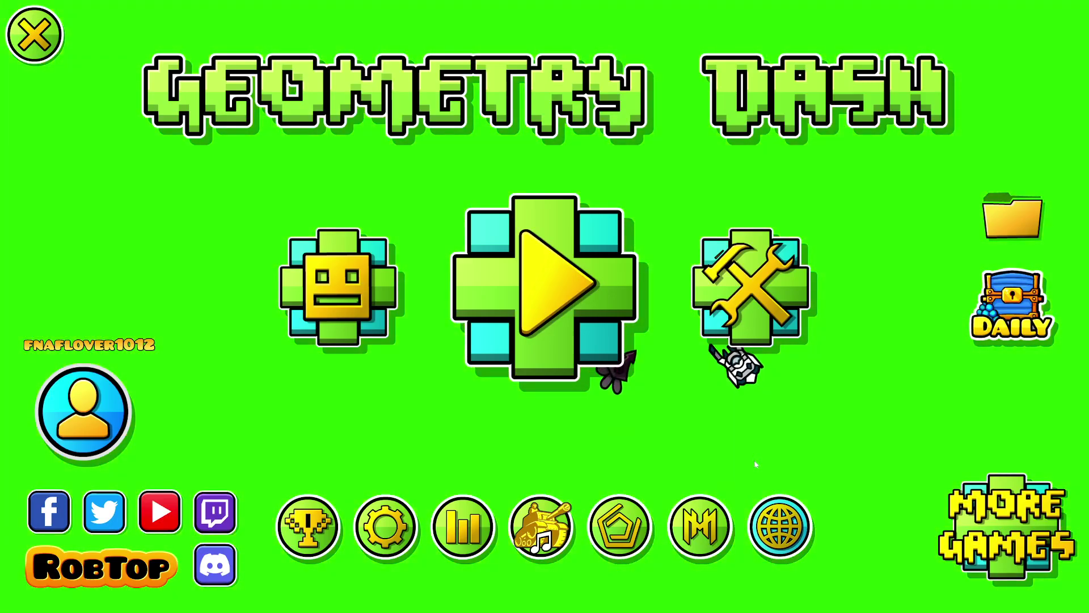
Step: Scroll through the installed Geode mods list, then return to the Geometry Dash main menu
left_click(702, 499)
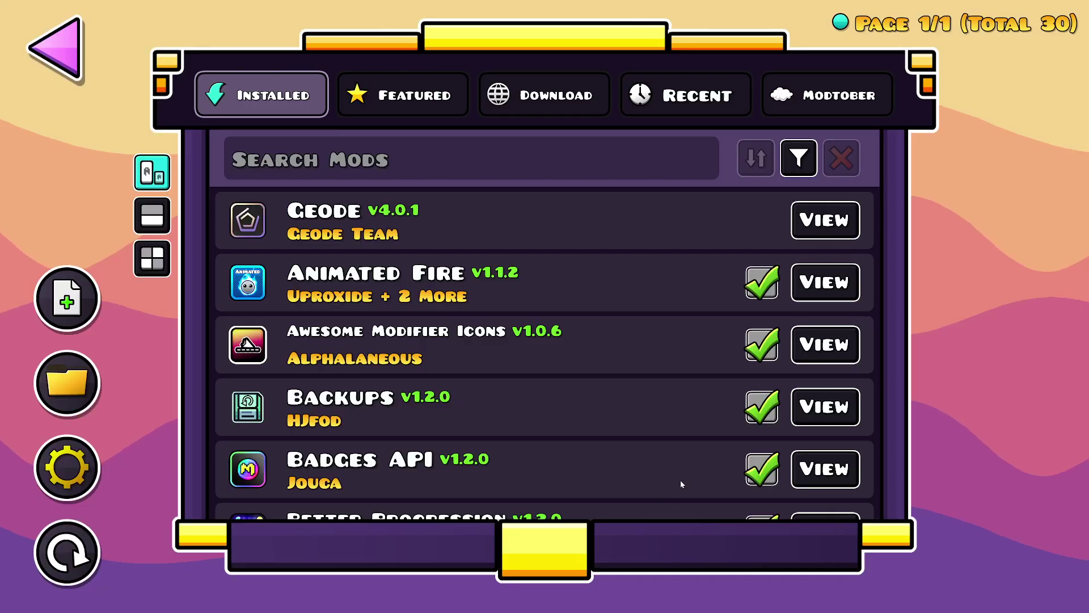
scroll(797, 367, "down", 10)
scroll(796, 368, "down", 15)
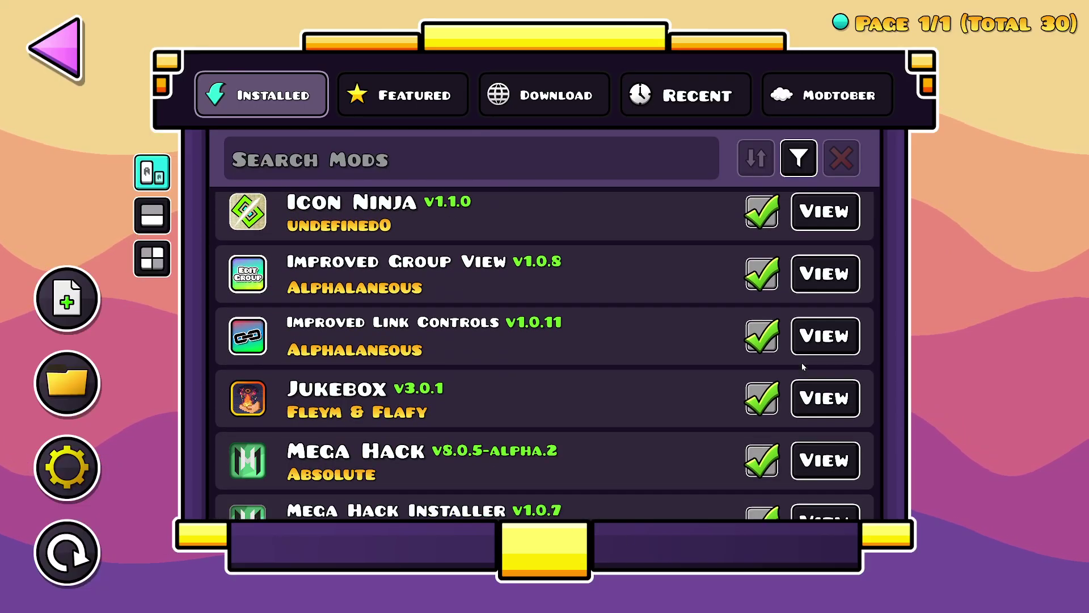
scroll(803, 367, "down", 2)
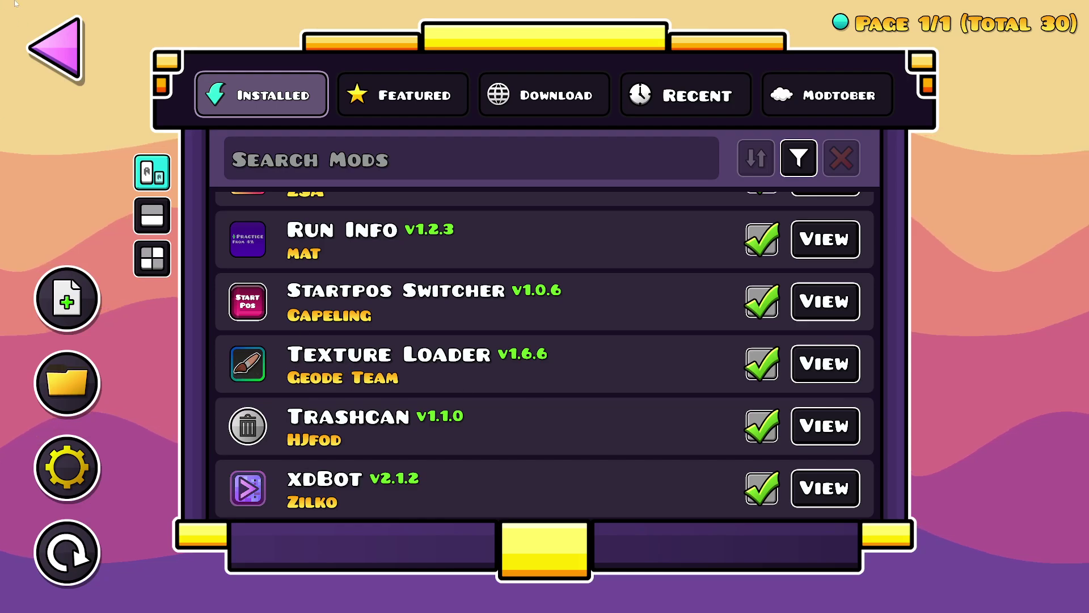
left_click(55, 48)
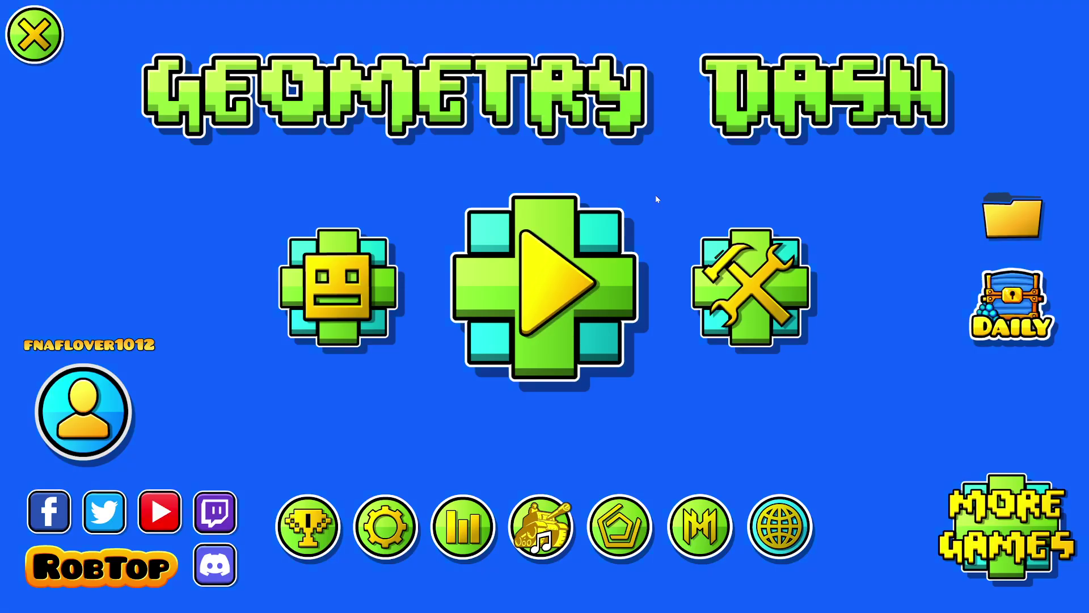
Step: In Texture Packs, apply the Doggie pack, then move it back to Available
left_click(1017, 219)
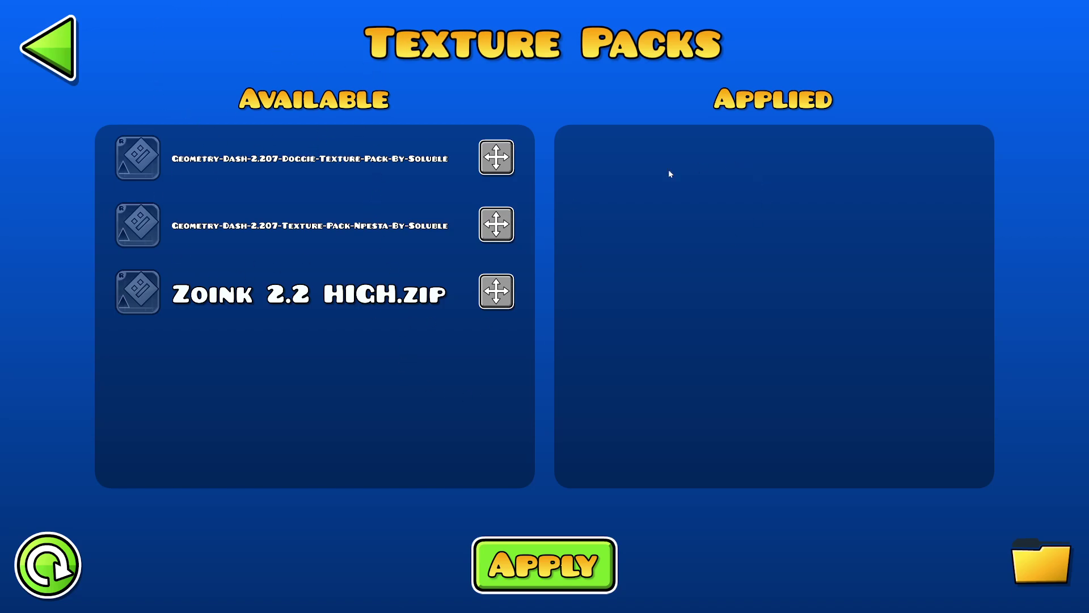
left_click_drag(499, 157, 455, 150)
left_click(48, 50)
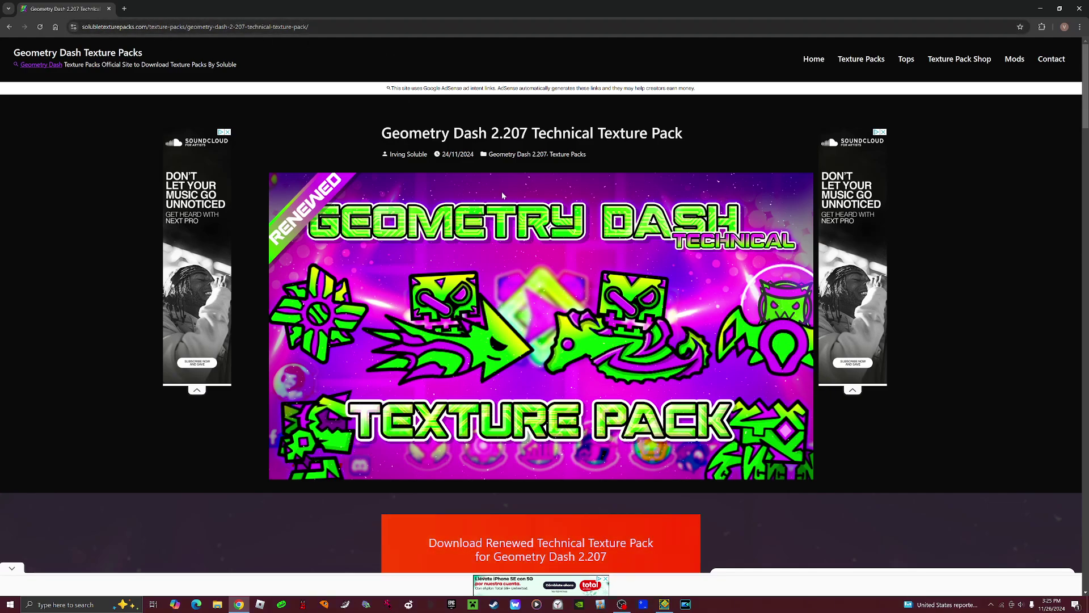
Step: Download the PC version of the 2.207 Renewed Technical Texture Pack zip
scroll(598, 270, "down", 7)
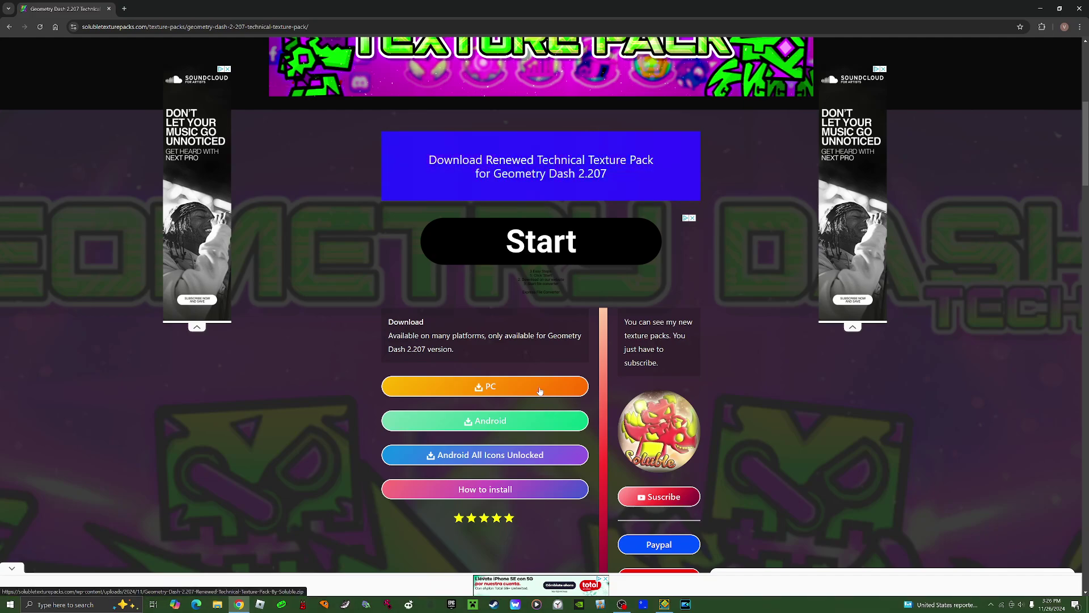
scroll(540, 391, "up", 6)
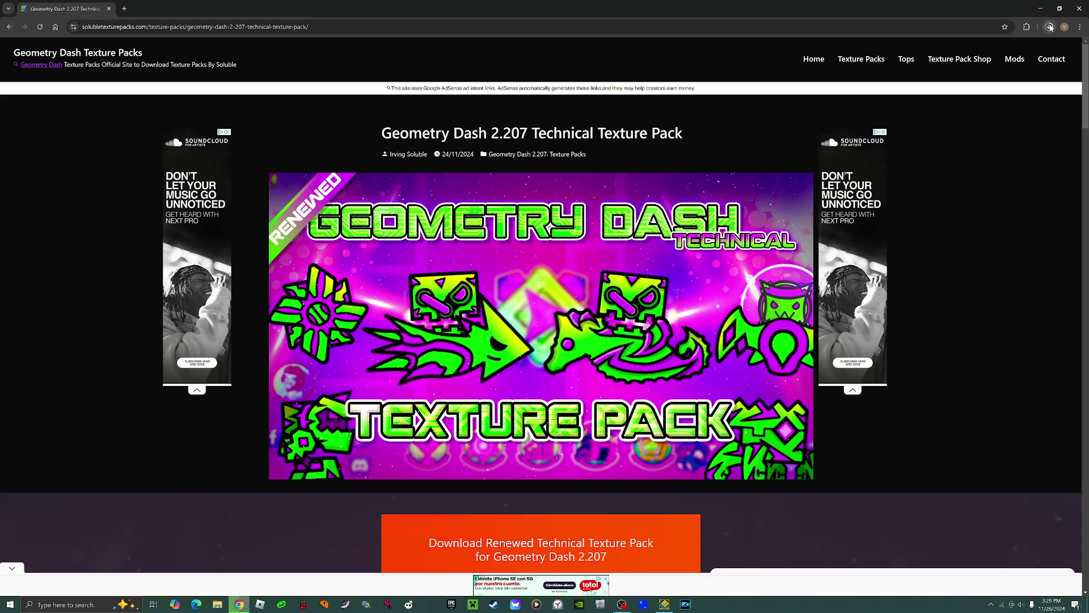
scroll(644, 521, "down", 10)
scroll(775, 287, "down", 5)
scroll(757, 346, "up", 12)
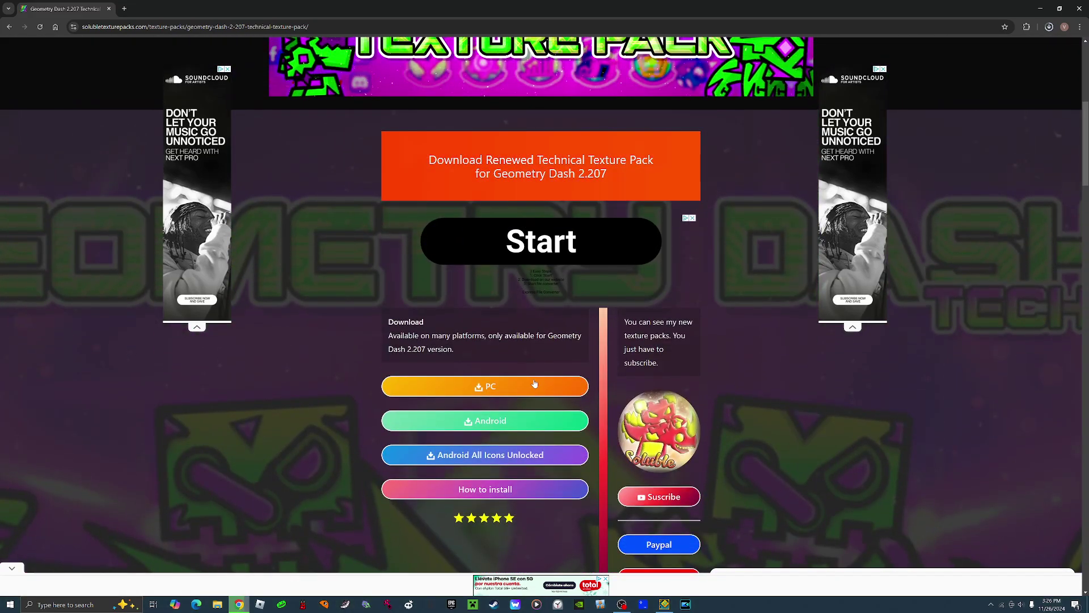
left_click(543, 391)
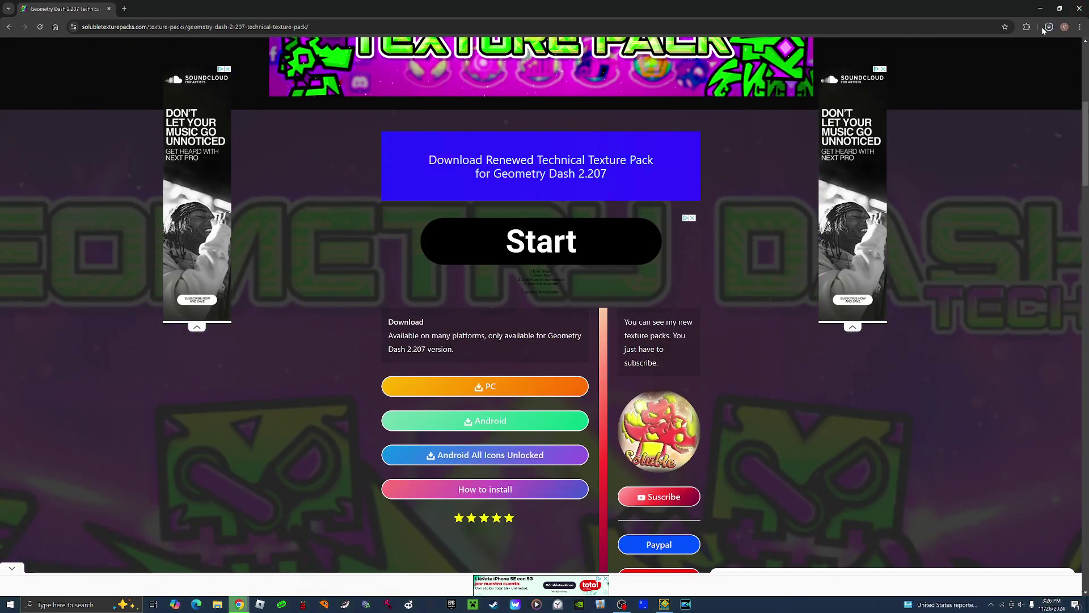
Step: Show the downloaded Renewed Technical zip in its folder from Chrome's Downloads panel
left_click(1049, 27)
mouse_move(1028, 66)
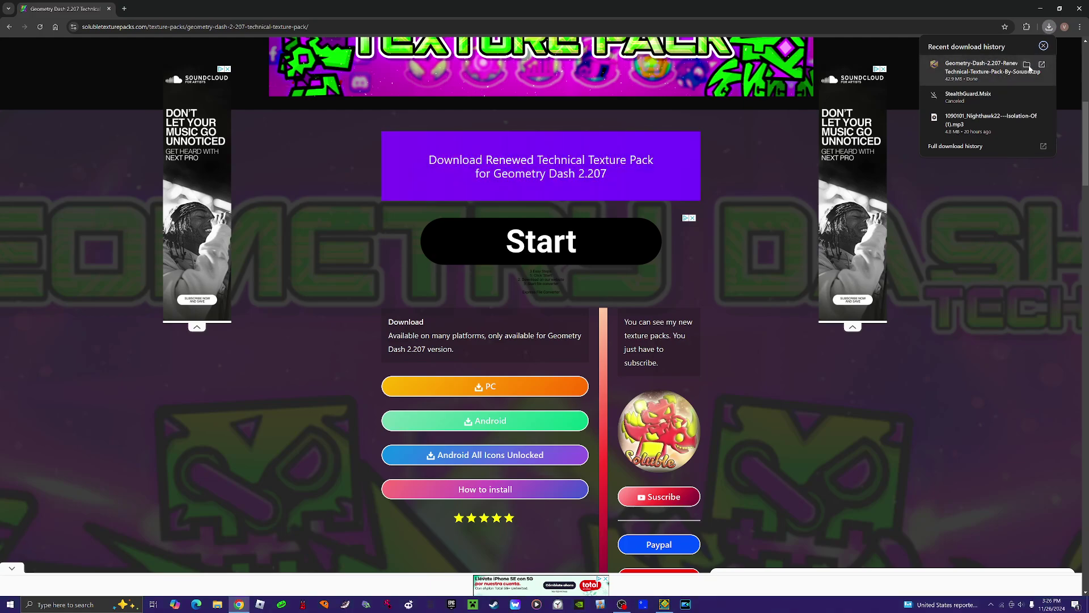
left_click(1028, 66)
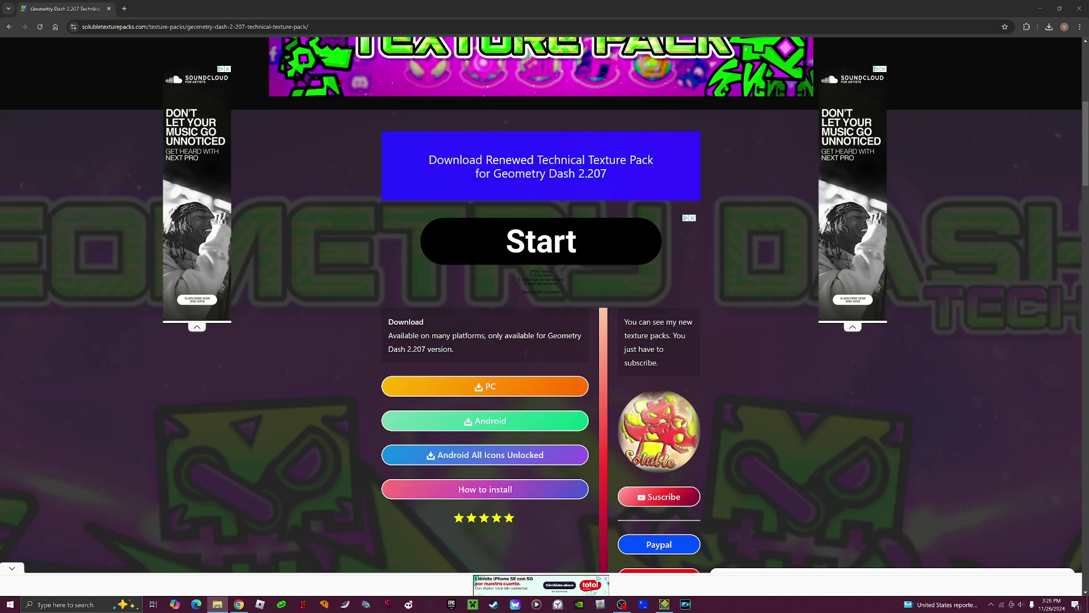
Step: Open a second File Explorer window at lower left, with the Downloads window at upper right
left_click_drag(1087, 399, 611, 212)
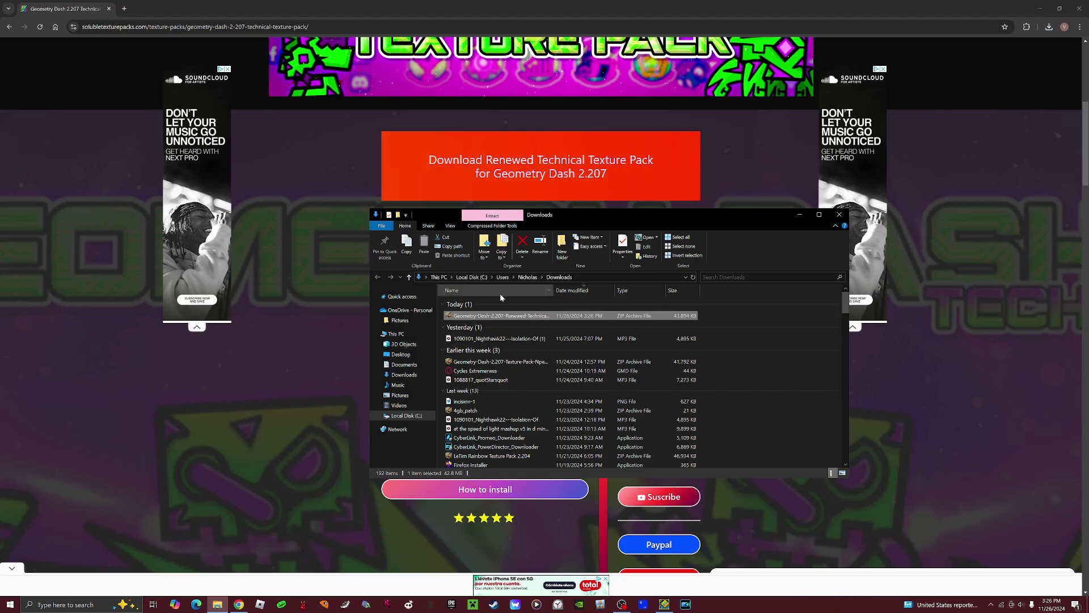
left_click(218, 605)
right_click(217, 604)
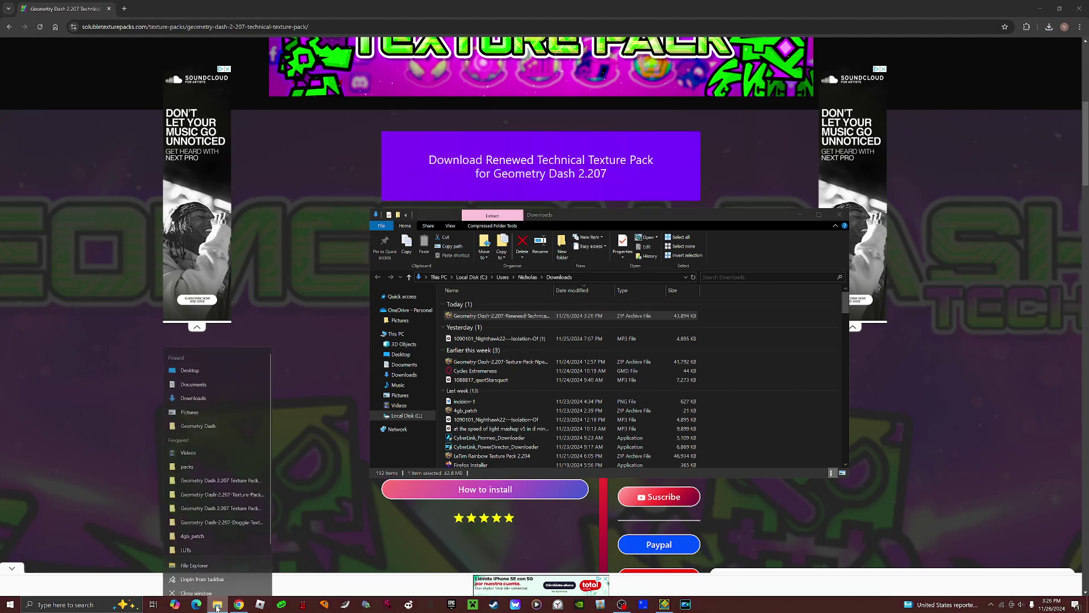
left_click(232, 558)
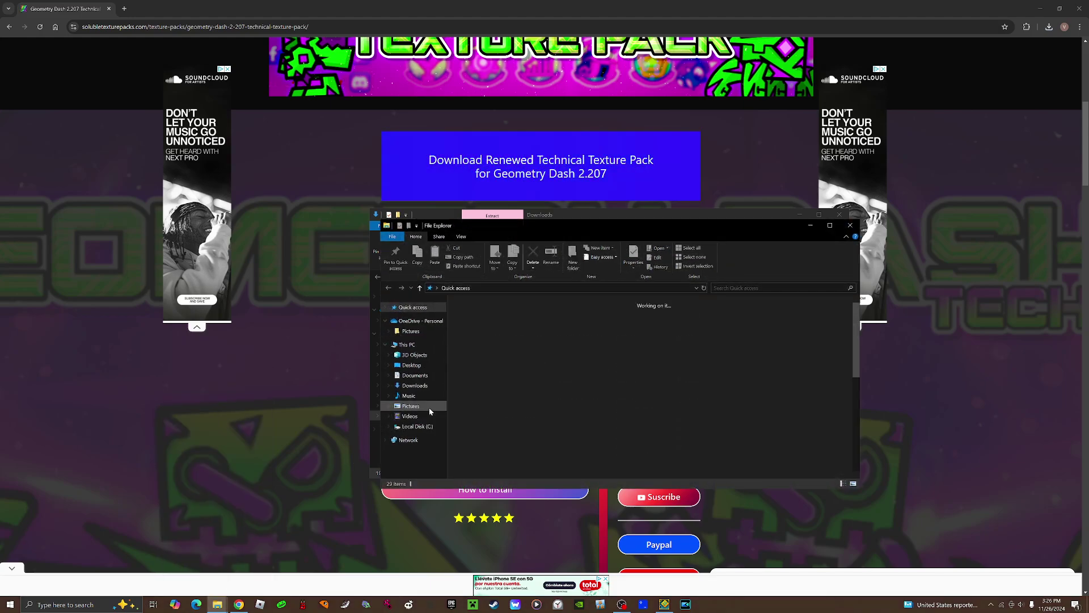
left_click_drag(605, 226, 416, 293)
left_click_drag(635, 216, 879, 80)
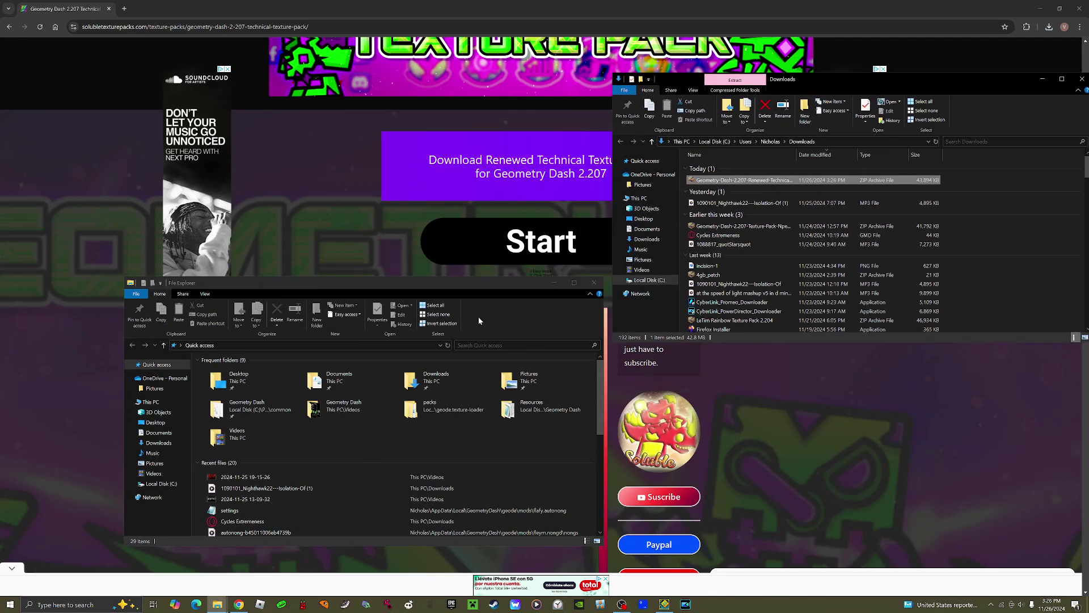
Step: Browse C: > Program Files (x86) > Steam > steamapps > common > Geometry Dash > geode > config > geode.texture-loader
left_click(161, 484)
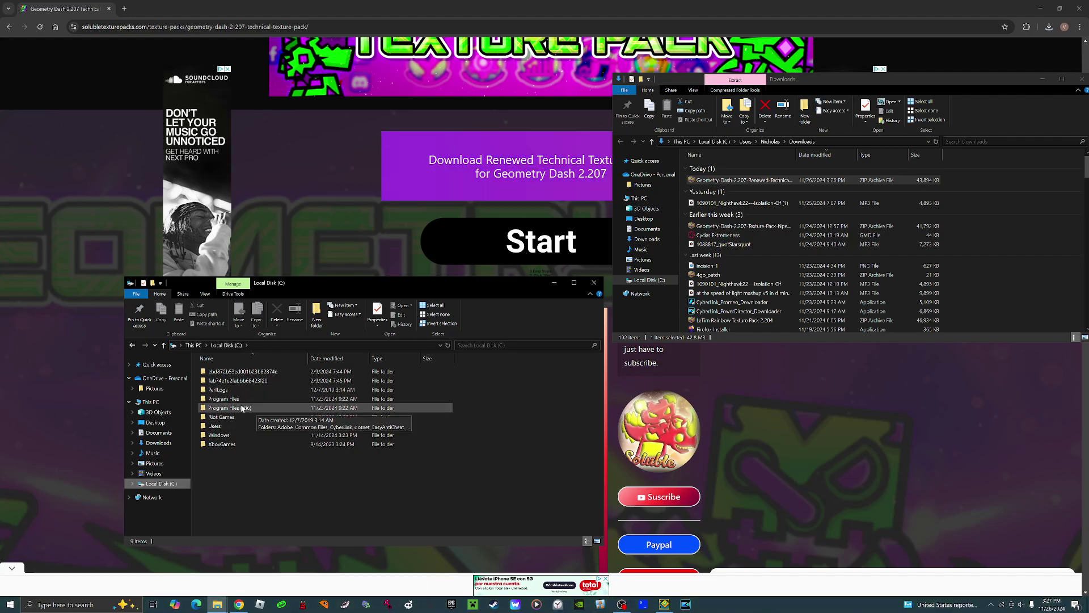
double_click(261, 407)
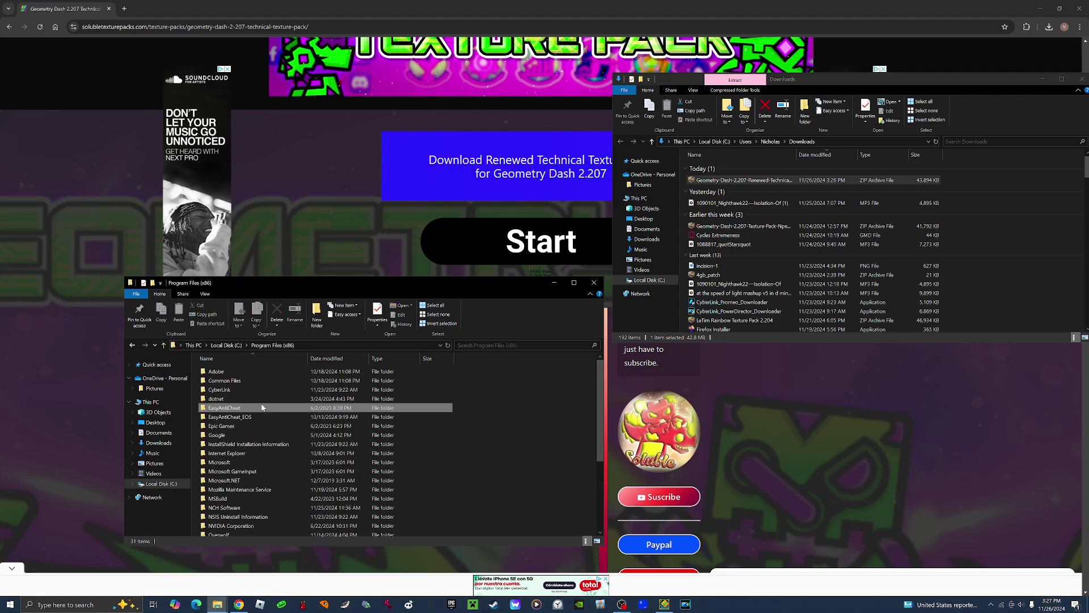
scroll(257, 424, "down", 4)
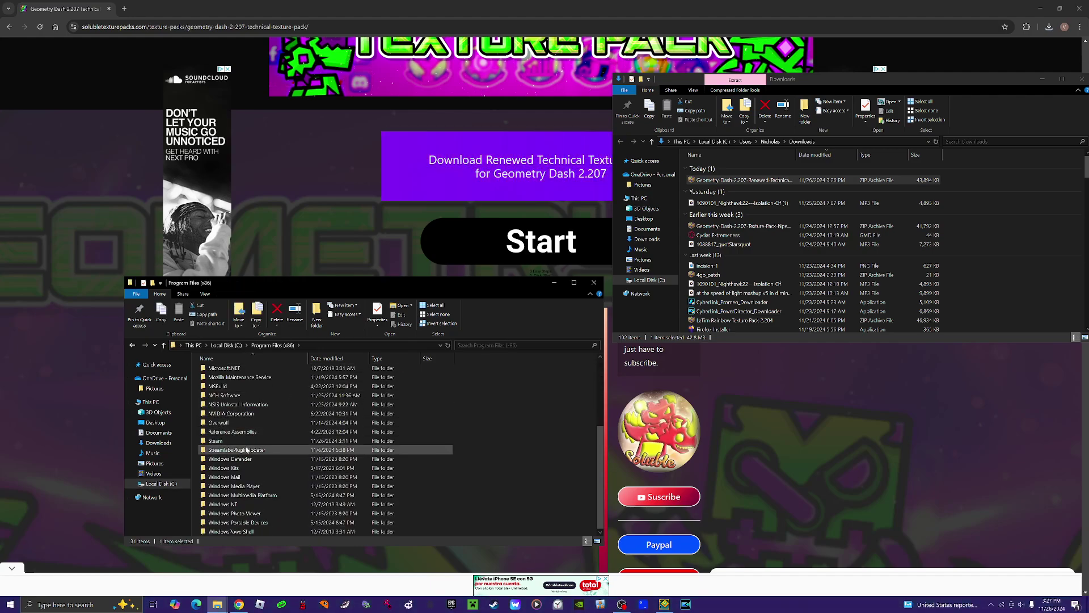
double_click(248, 441)
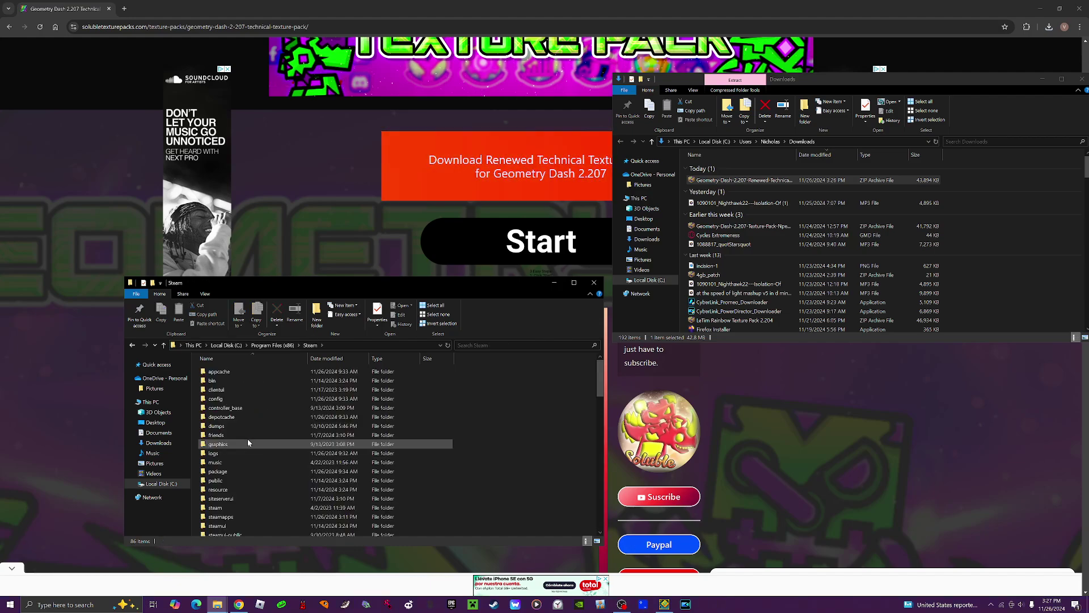
double_click(256, 516)
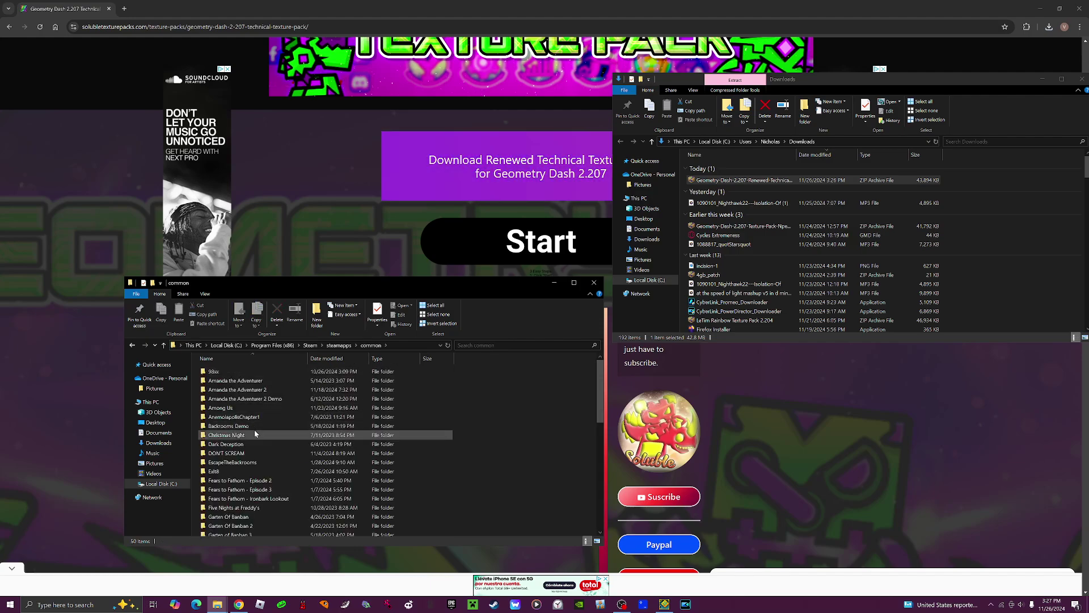
double_click(254, 433)
double_click(227, 467)
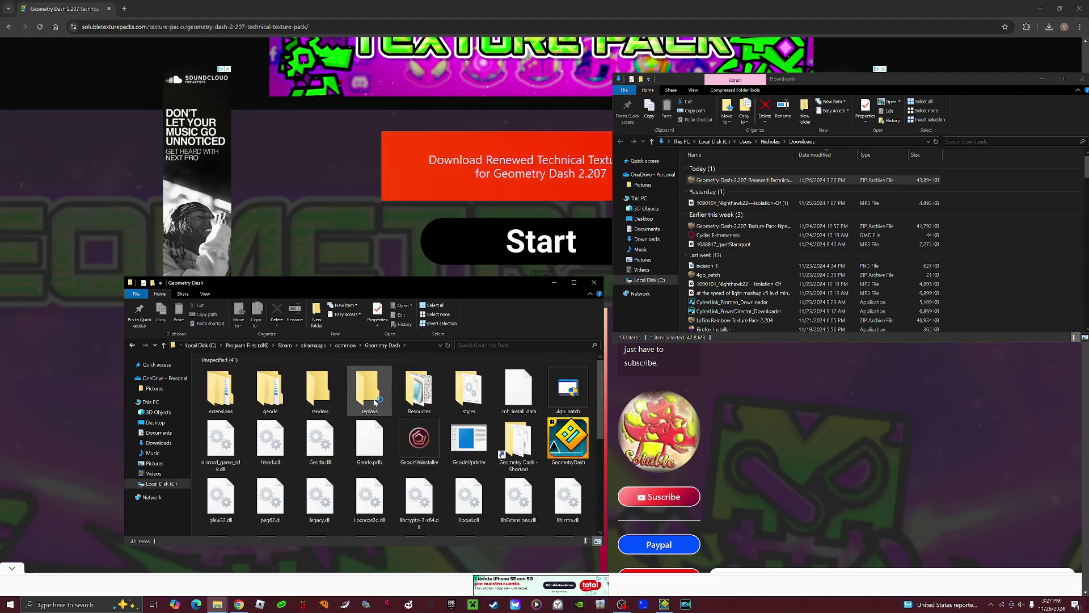
double_click(267, 400)
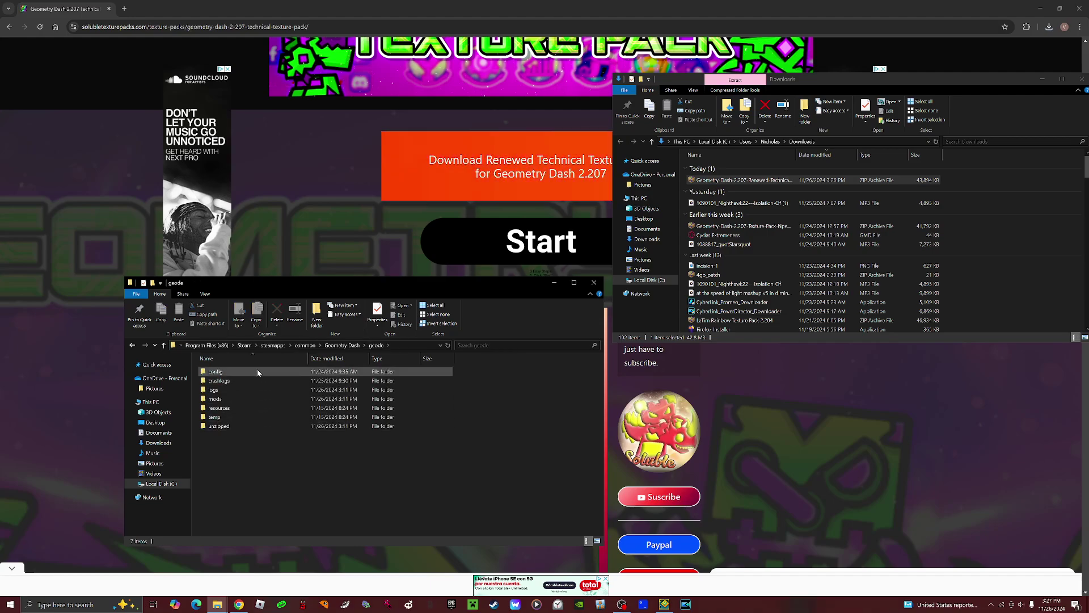
double_click(257, 371)
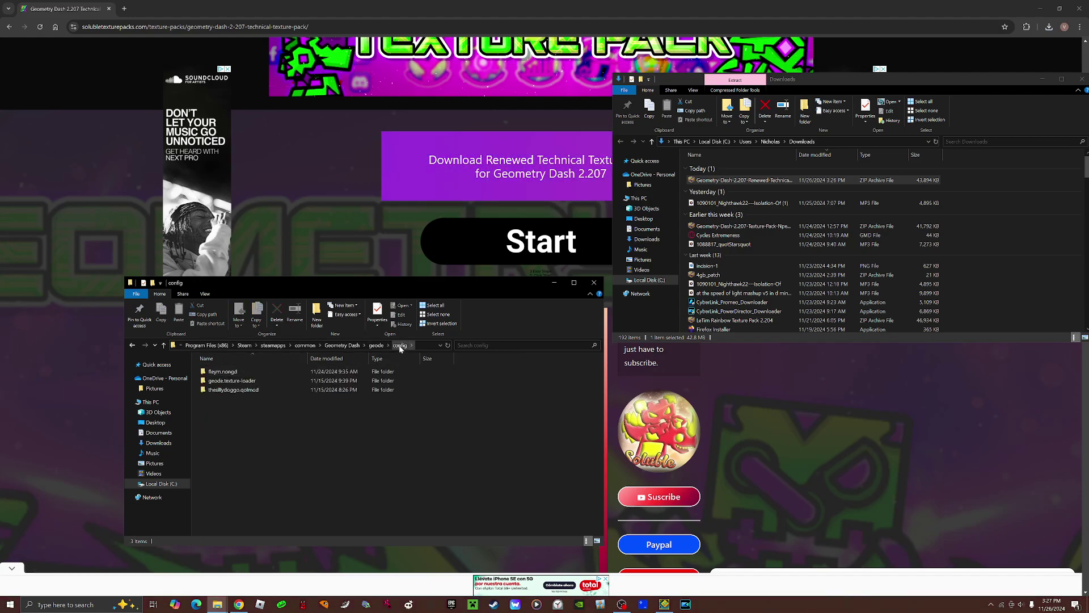
double_click(236, 380)
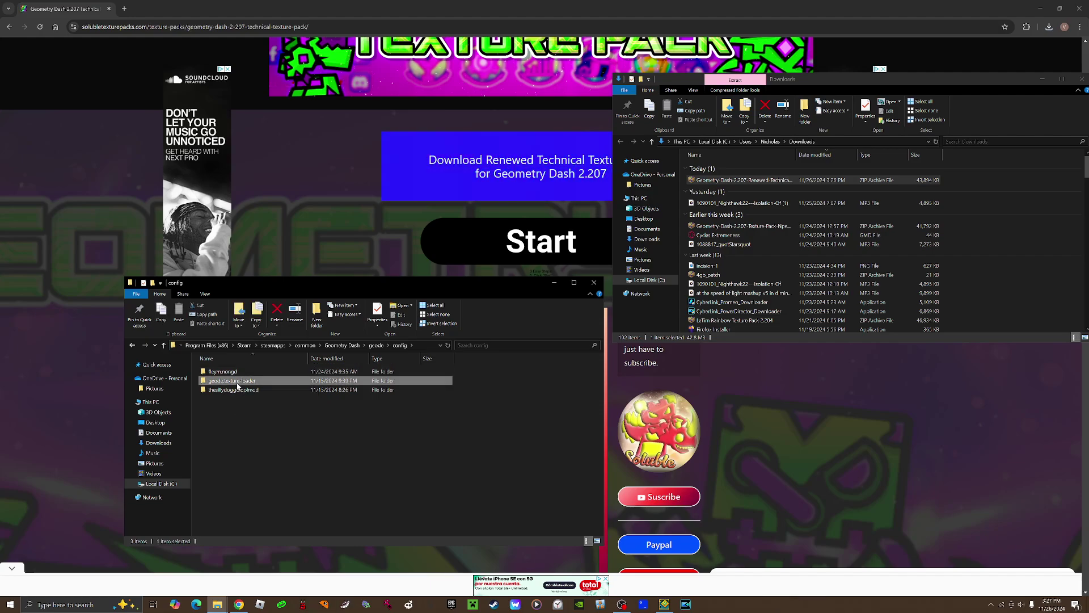
Step: Drag the Renewed Technical zip from Downloads into the packs folder, and minimize the browser
double_click(249, 371)
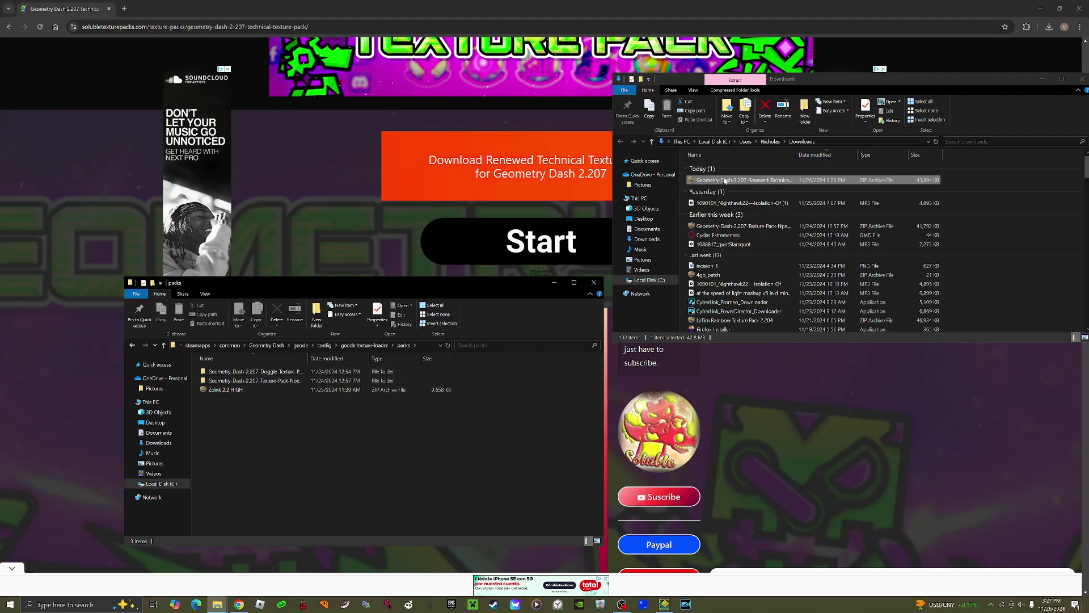
left_click(753, 180)
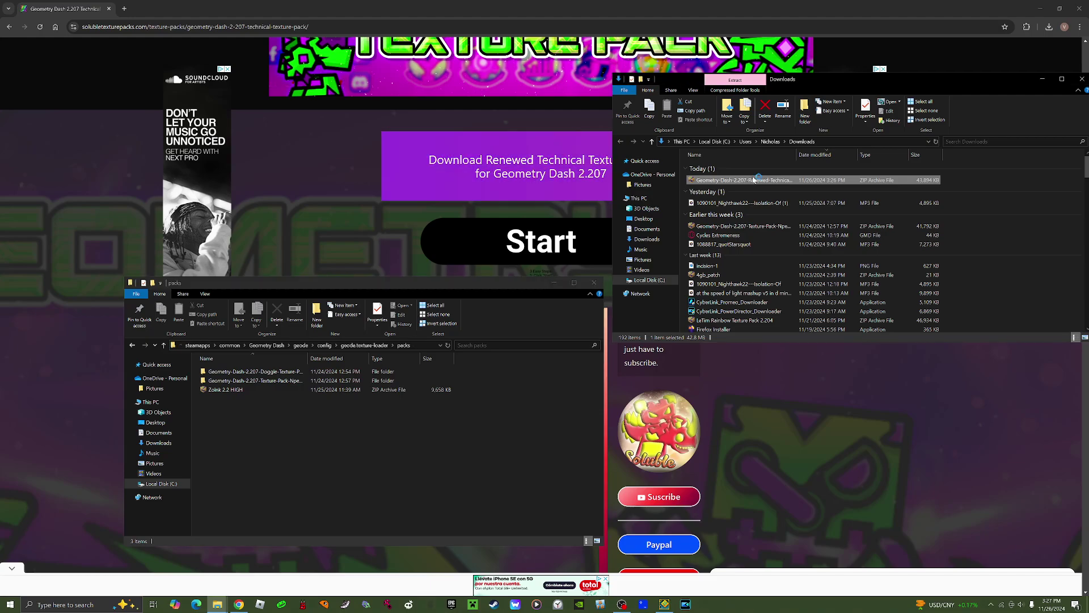
right_click(754, 179)
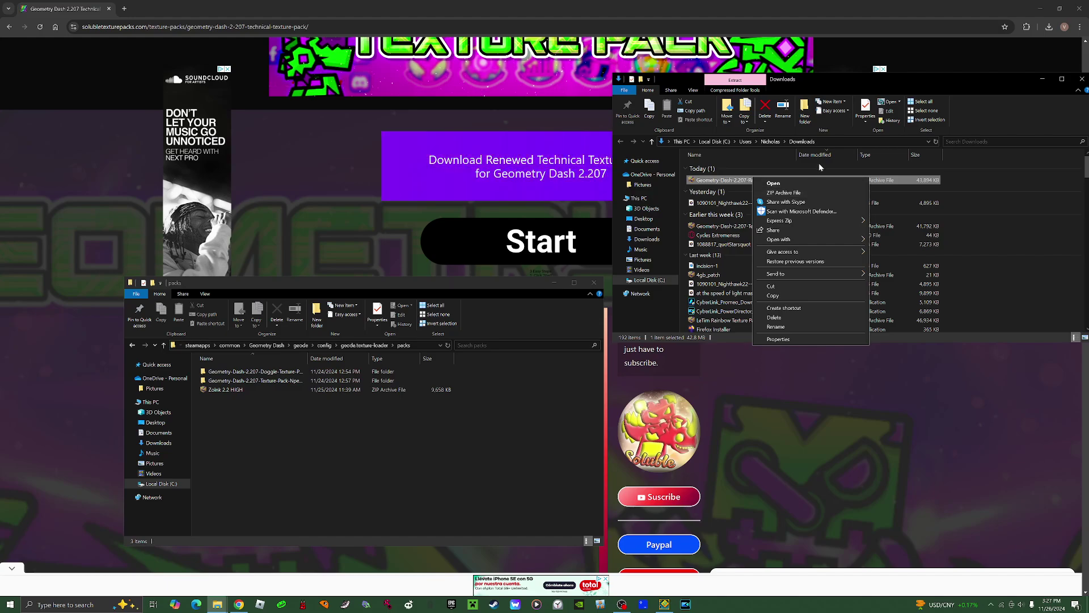
left_click(708, 179)
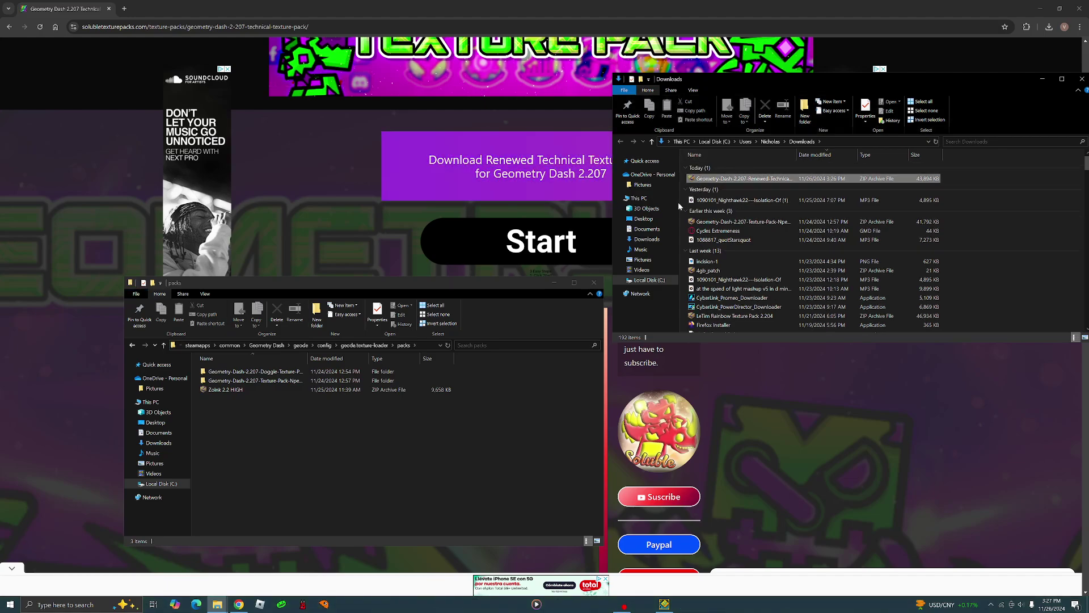
left_click(737, 179)
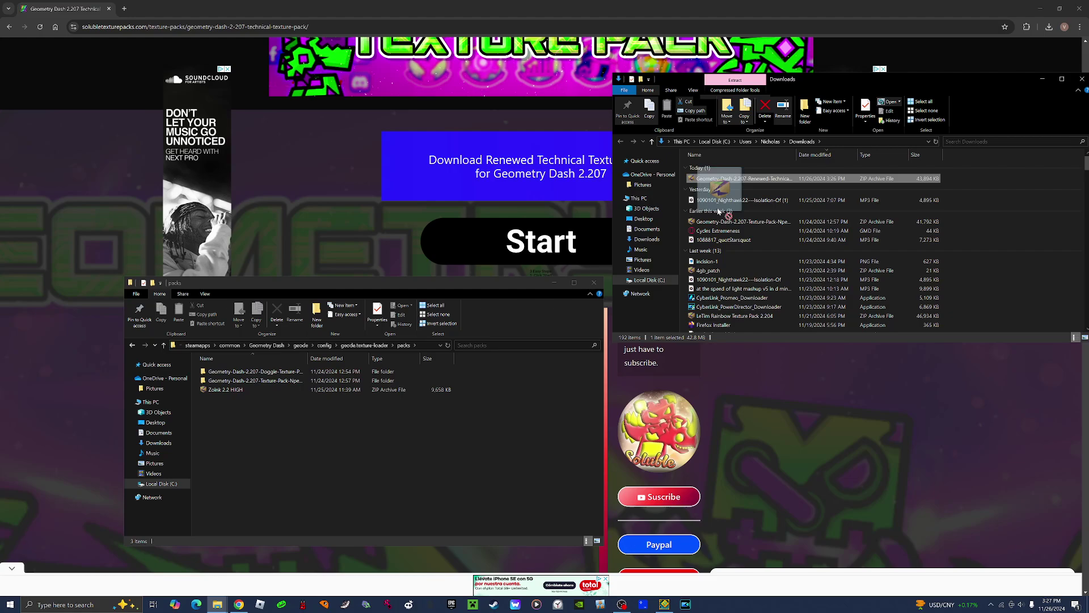
left_click_drag(719, 211, 328, 441)
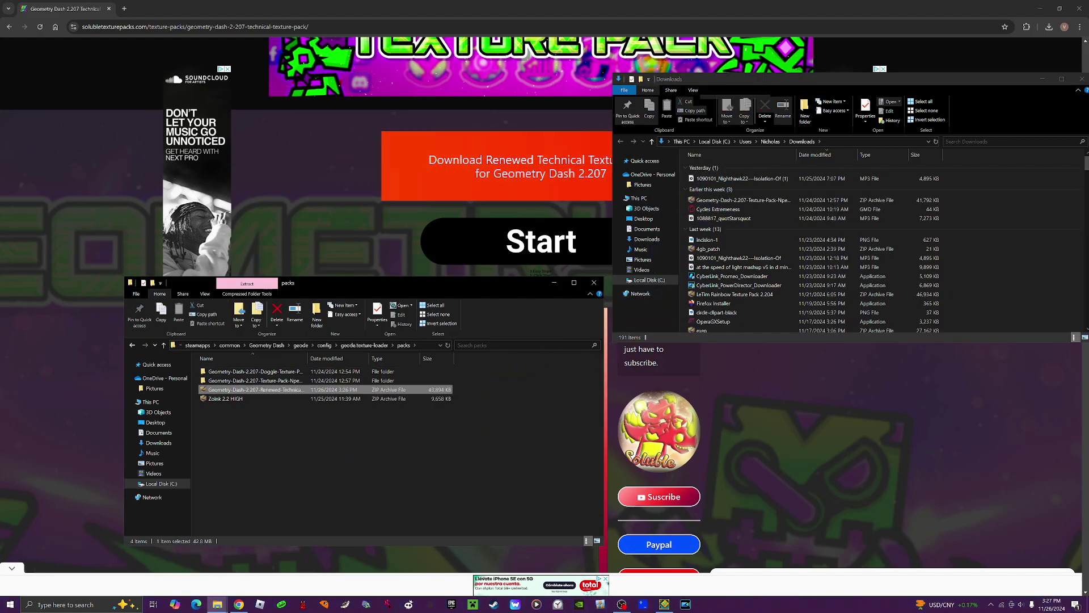
left_click(663, 605)
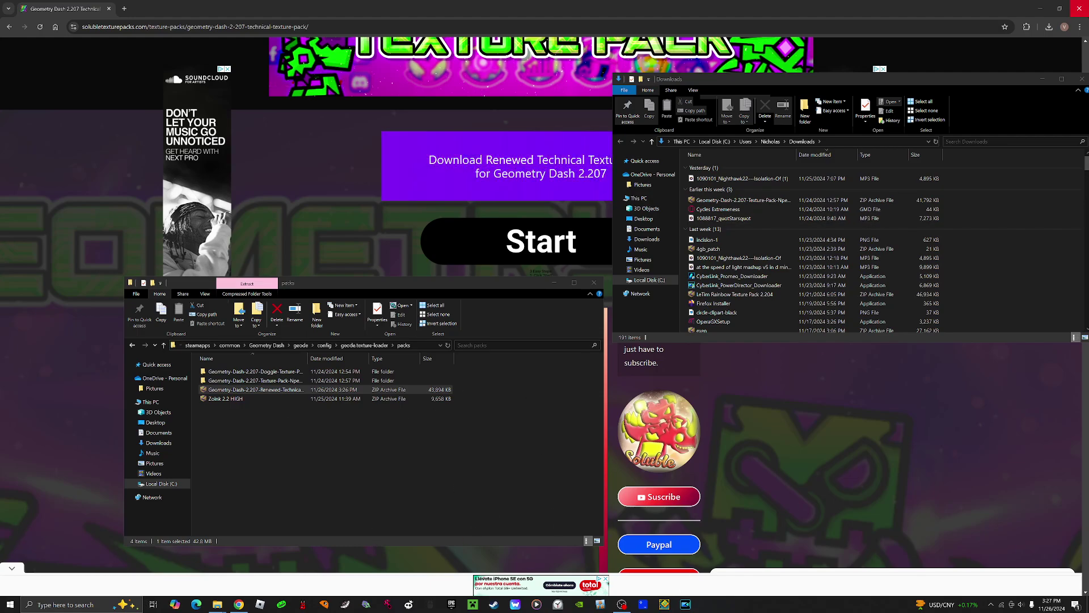
left_click(1079, 8)
Step: Close both Explorer windows and open Geometry Dash's Texture Packs screen to find Renewed Technical available
left_click(1084, 77)
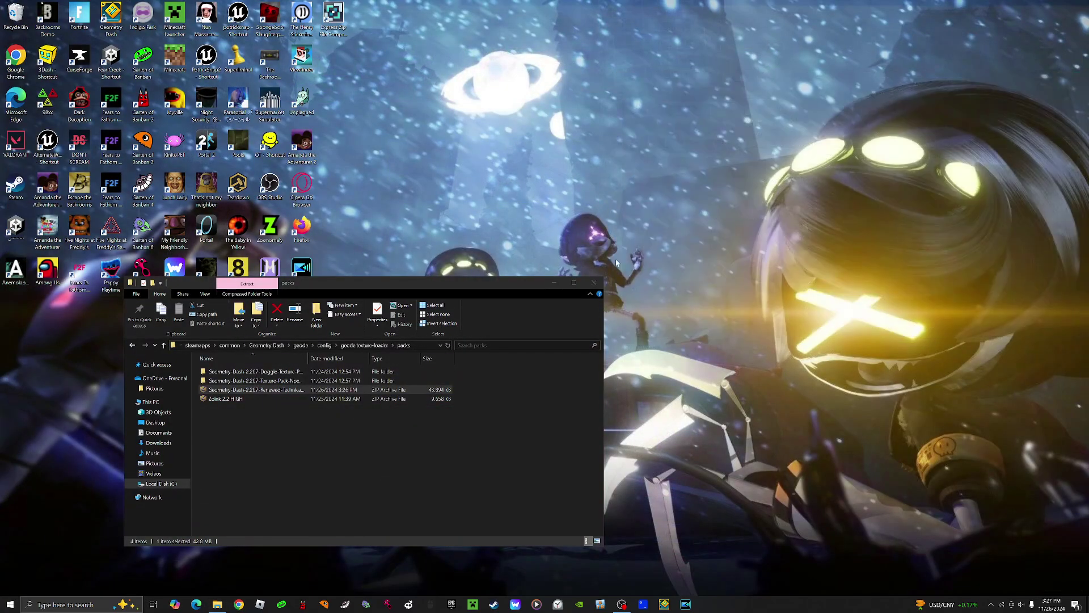
left_click(594, 282)
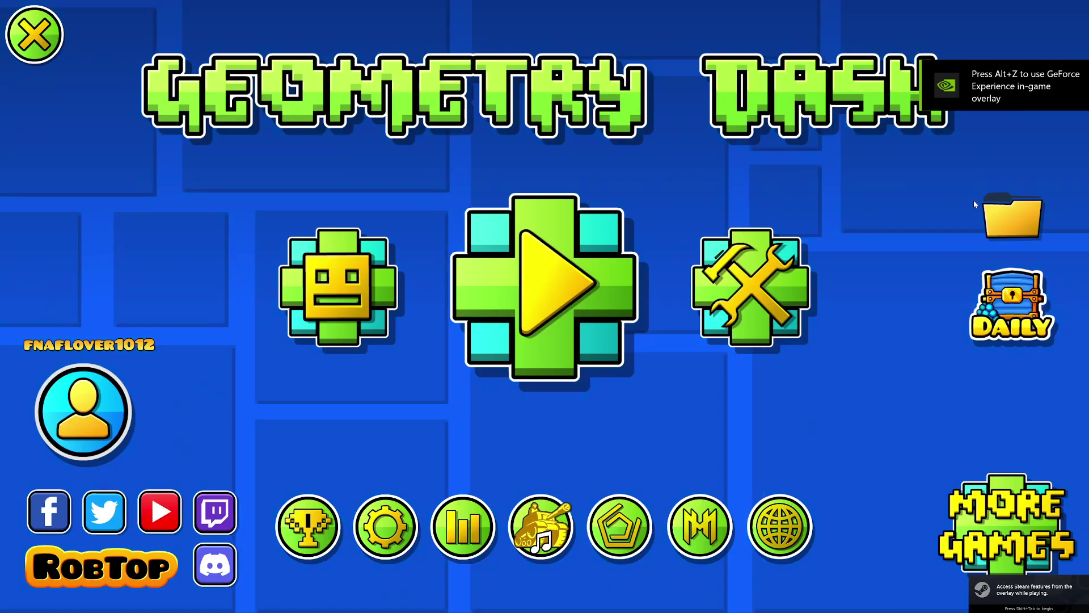
left_click(1013, 219)
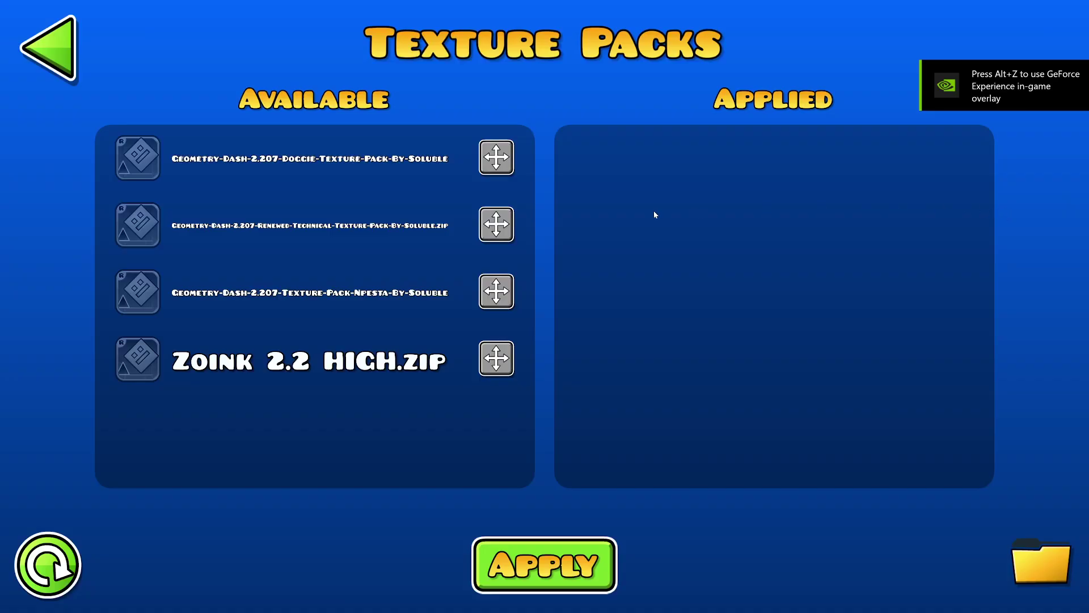